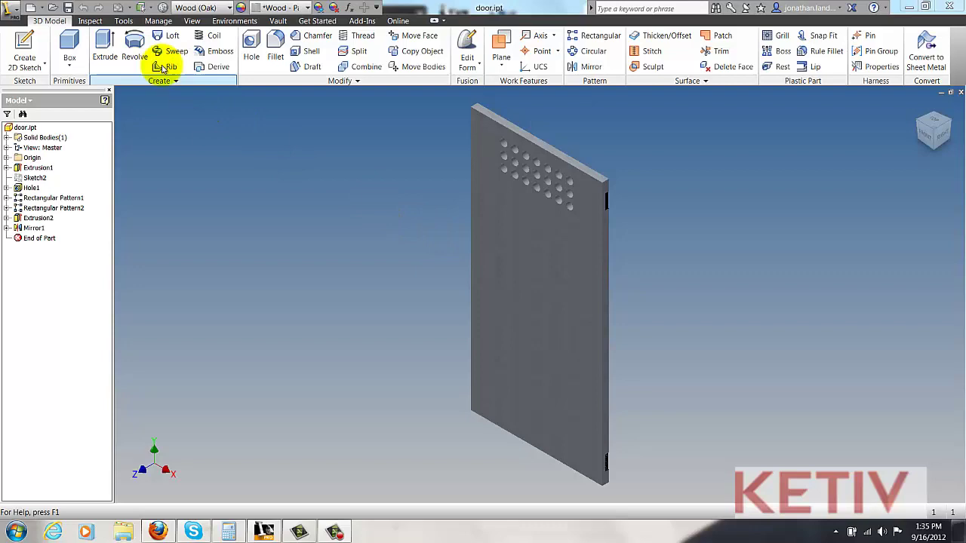
Open the iFeature file Mount Hole.ide from the Catalog folder
click(52, 7)
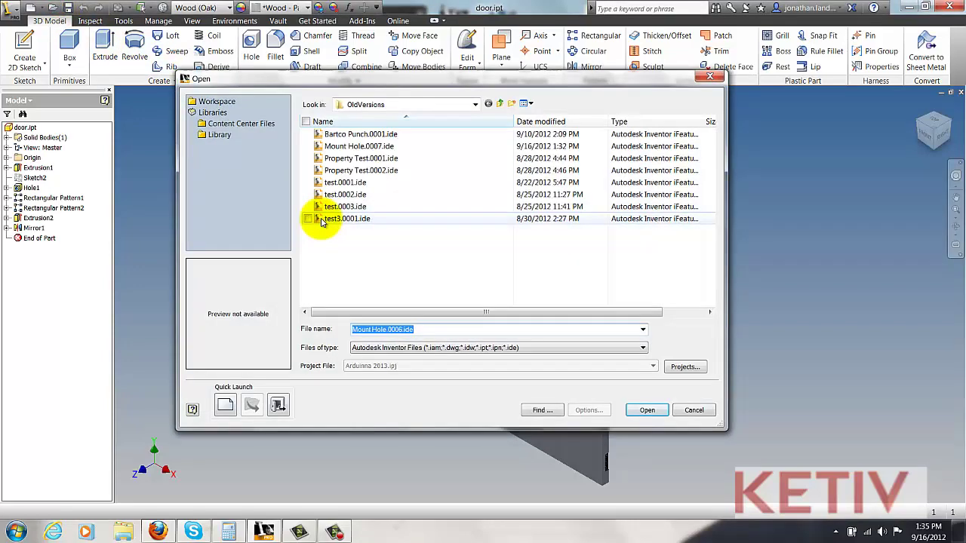
click(498, 104)
click(346, 186)
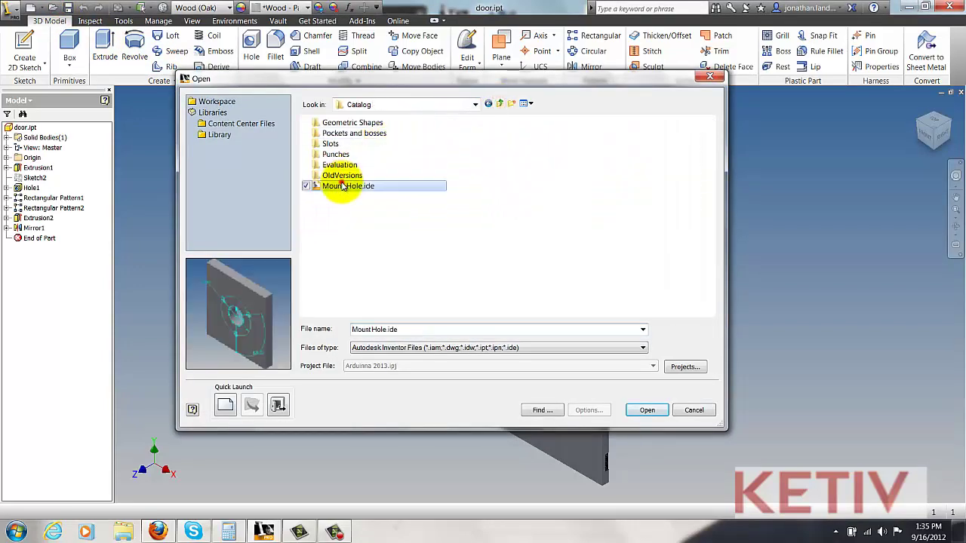
click(630, 410)
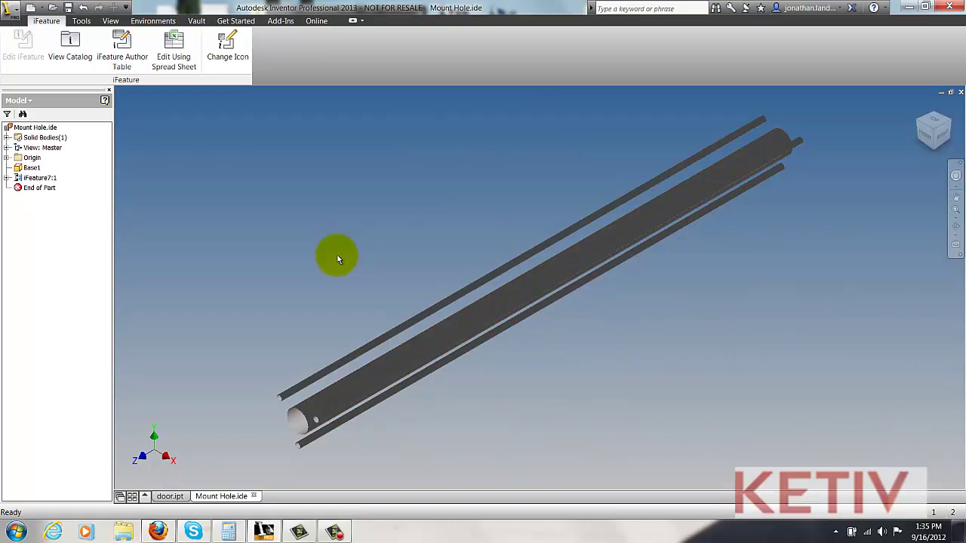
Add a custom column named Tool Number to the Mount Hole iFeature author table
click(129, 47)
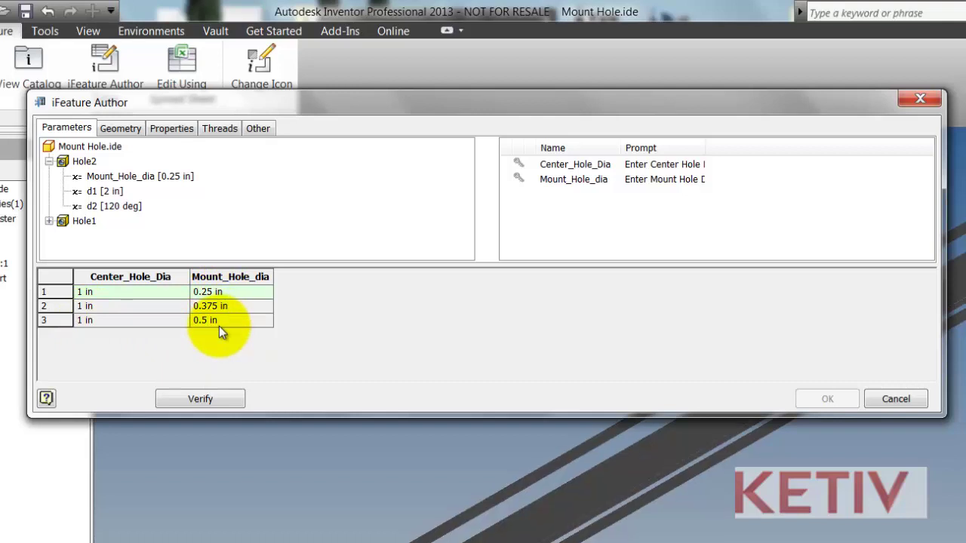
click(255, 132)
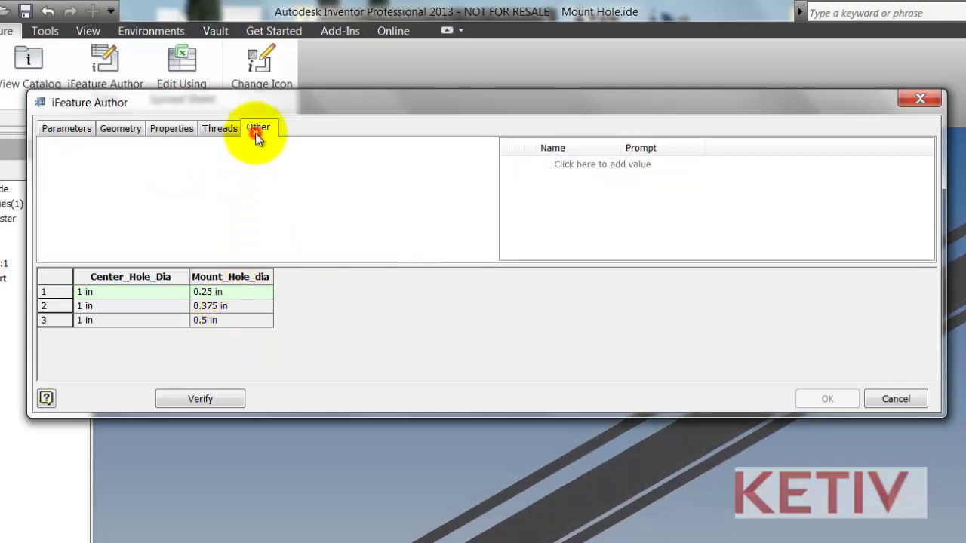
click(569, 168)
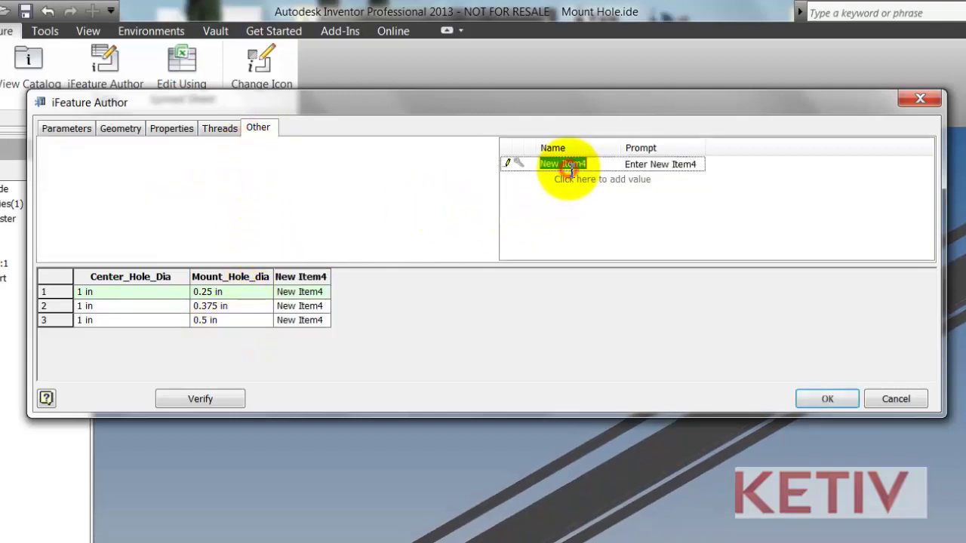
text(Tool Number)
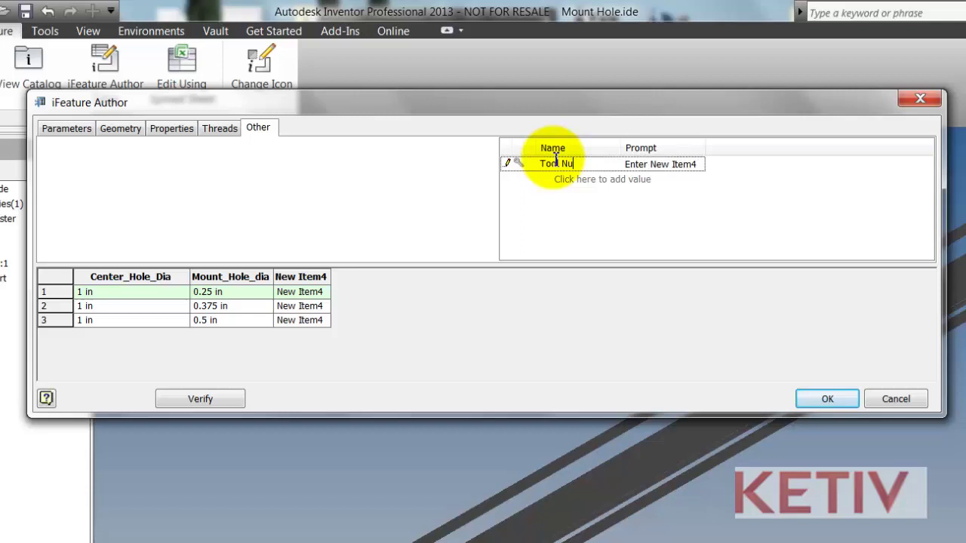
click(738, 199)
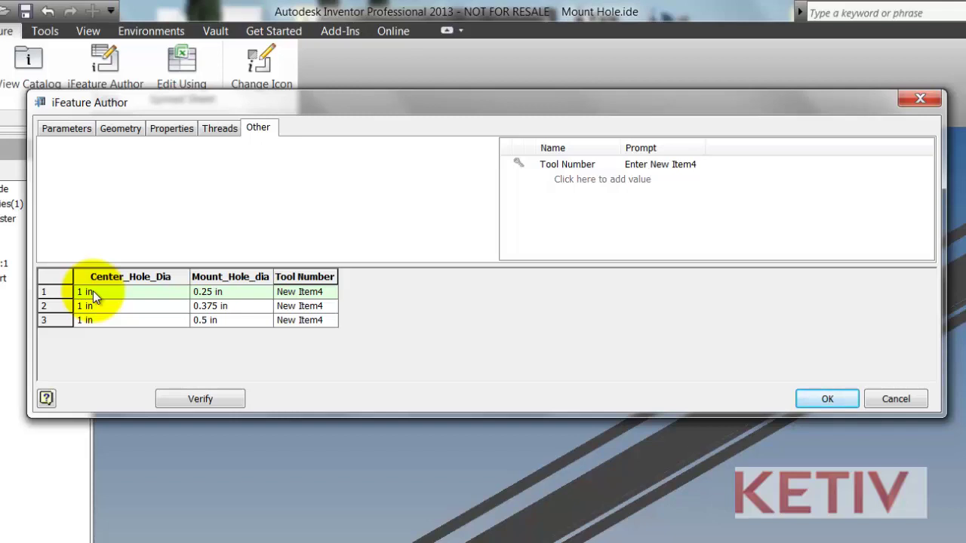
Set Center_Hole_Dia to 1.25 in for row 2 and 1.5 in for row 3 of the table
drag(96, 305, 110, 312)
text(1.25in)
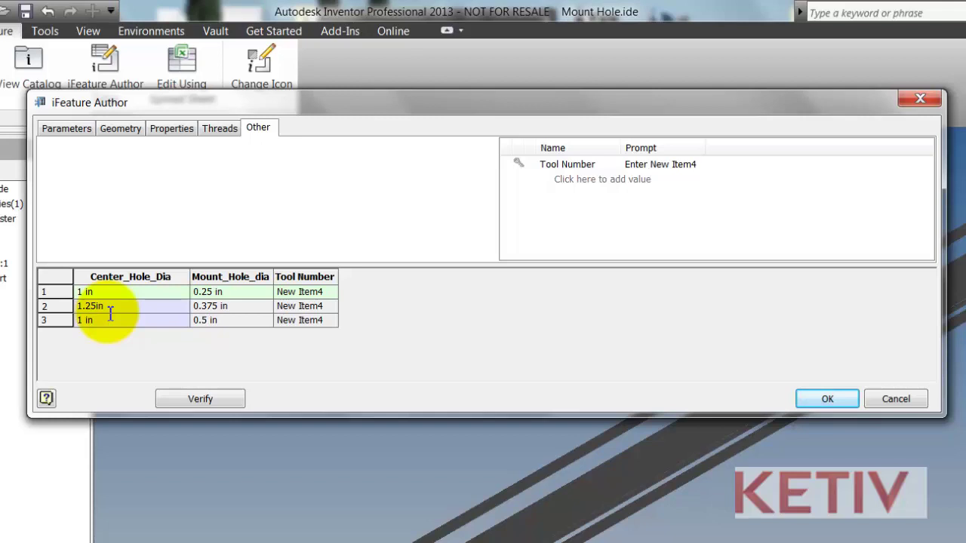
click(118, 317)
text(1.5)
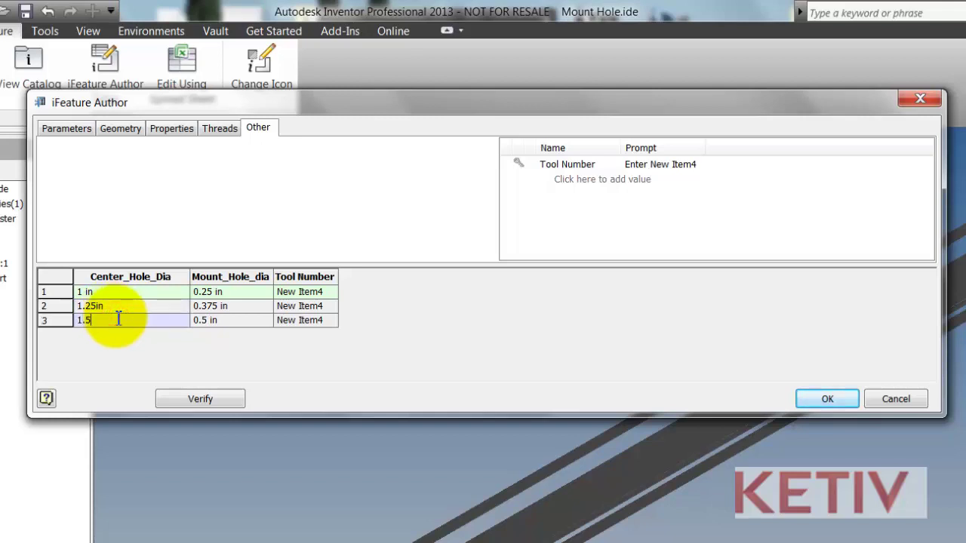
text(in)
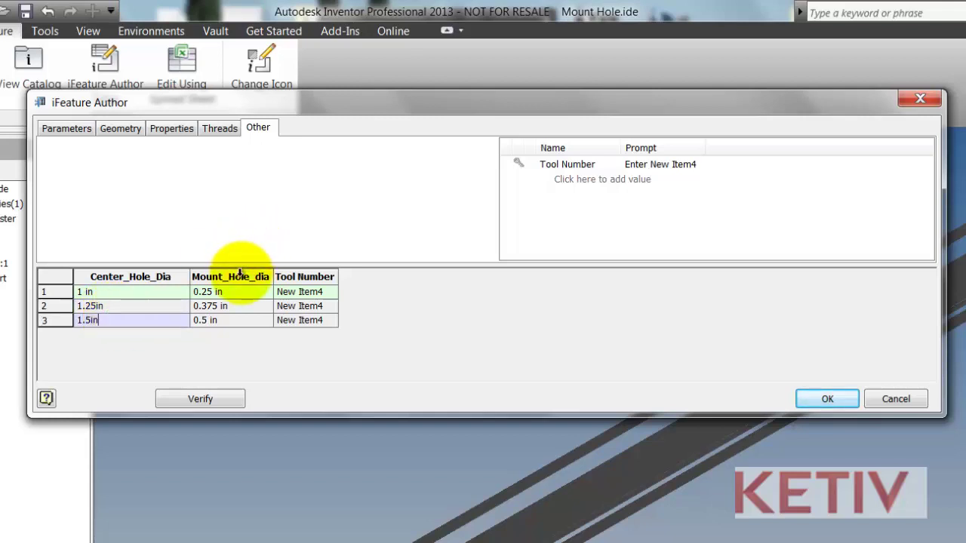
click(270, 226)
click(207, 319)
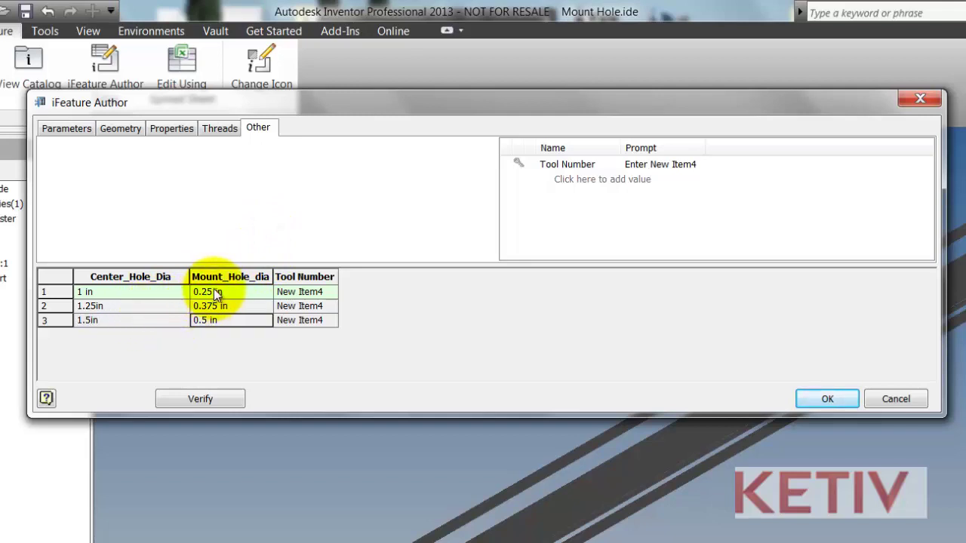
Enter the Tool Number values 001, 002 and 003 for table rows 1 to 3
click(321, 291)
text(0)
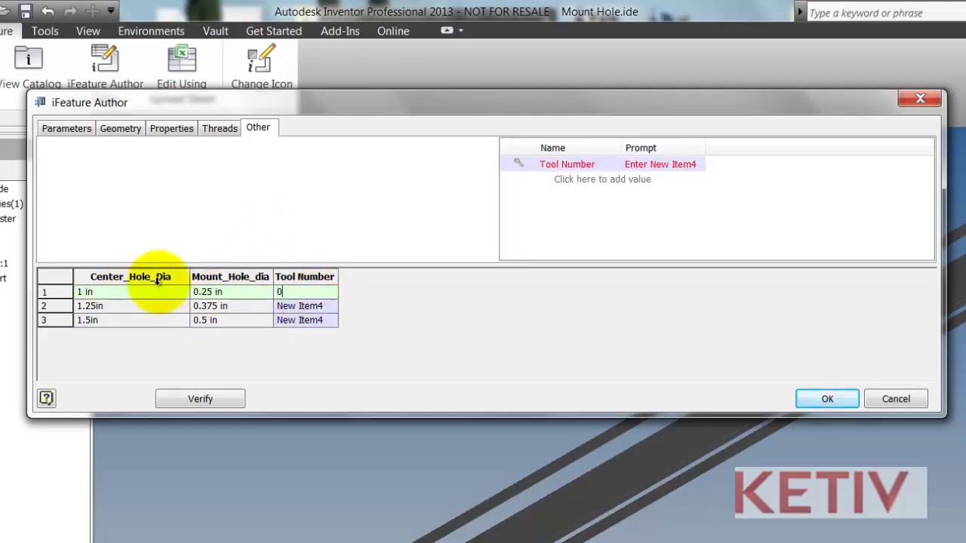
text(01)
click(321, 305)
text(00)
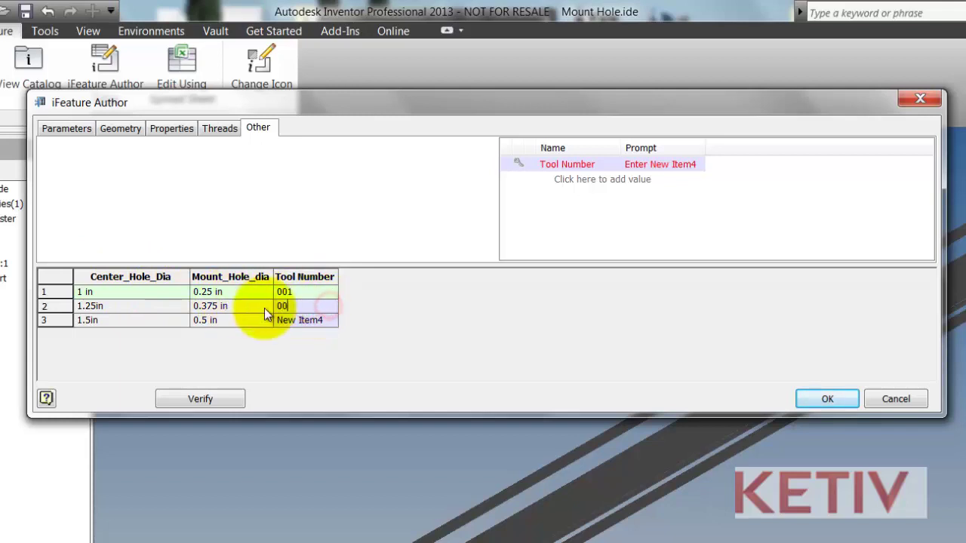
text(2)
click(332, 320)
text(00)
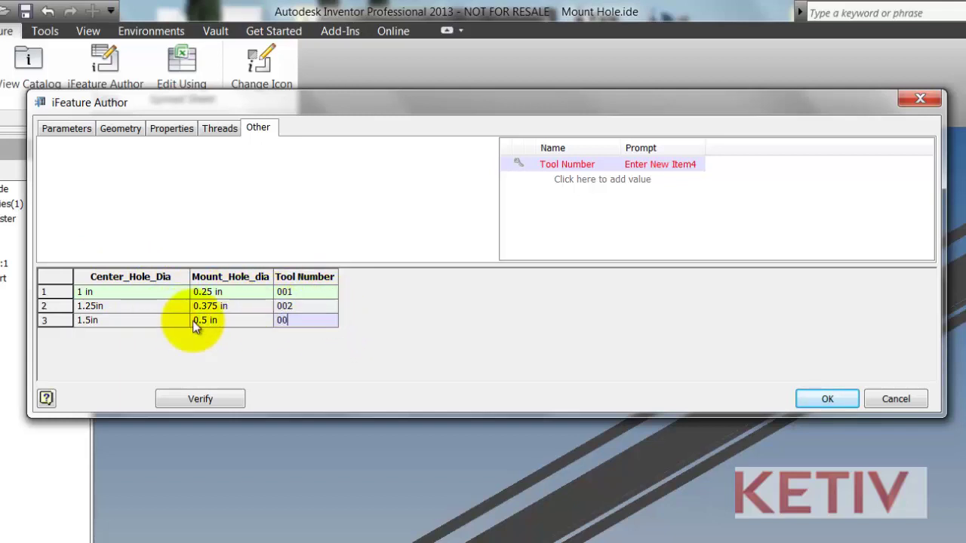
text(3)
click(539, 237)
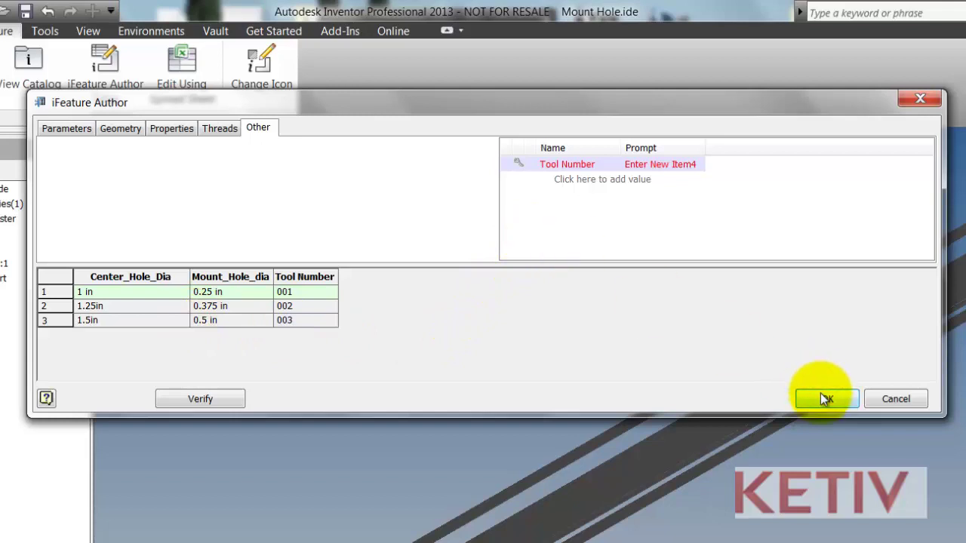
Make the Tool Number column key 1 and accept the iFeature table
right_click(329, 277)
mouse_move(364, 313)
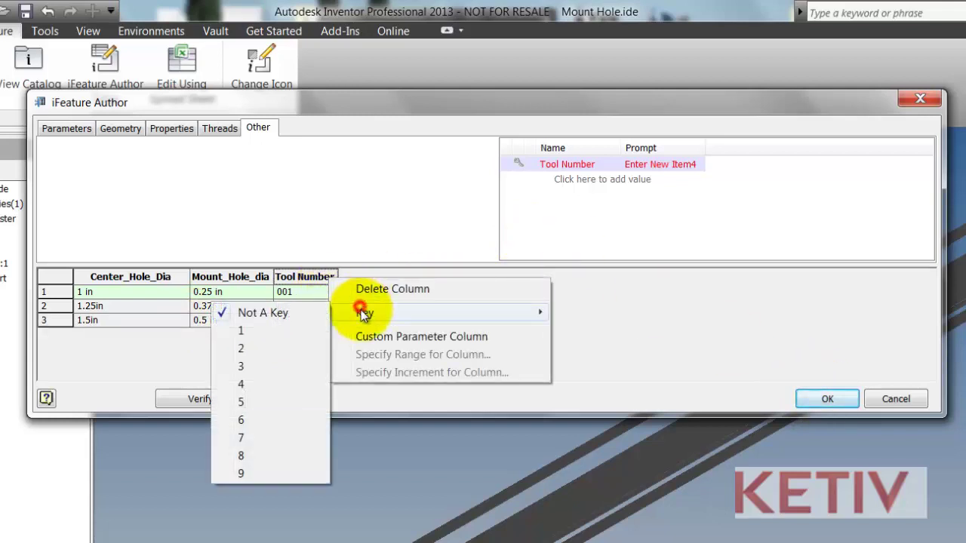
click(286, 336)
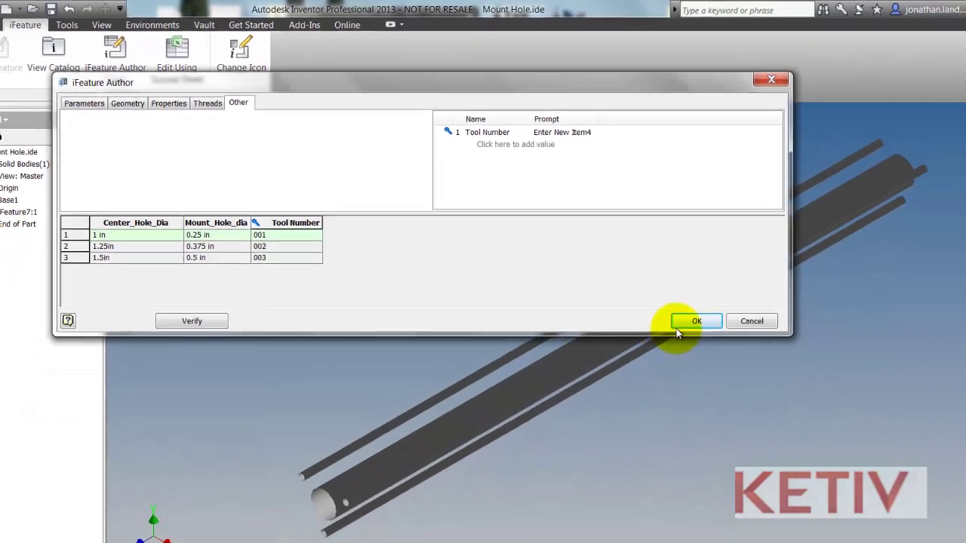
click(827, 399)
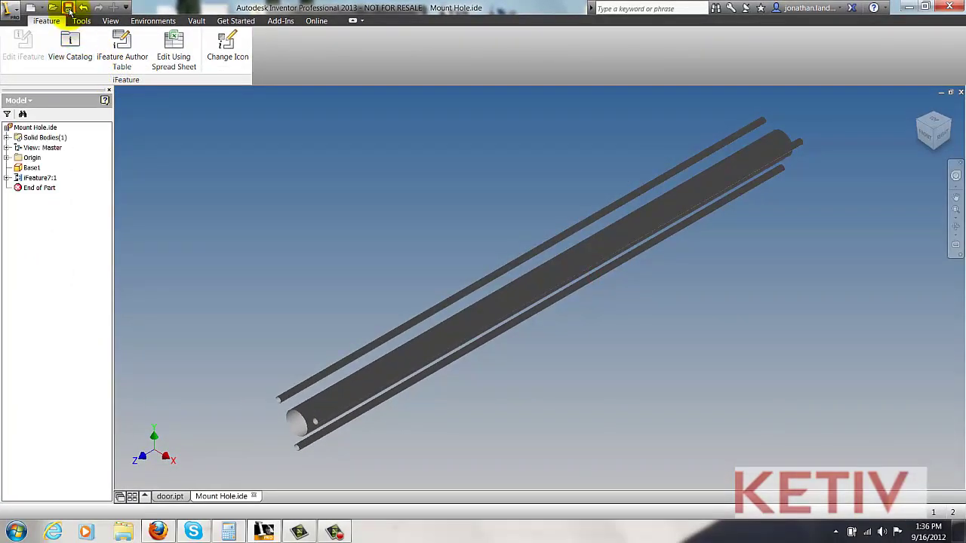
Save and close Mount Hole.ide, returning to the door.ipt part
click(9, 9)
click(27, 354)
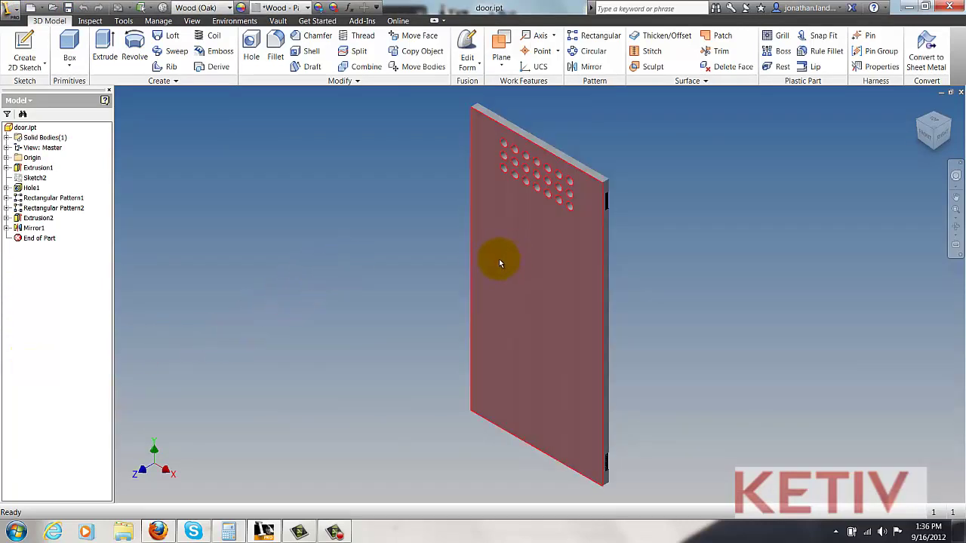
click(438, 253)
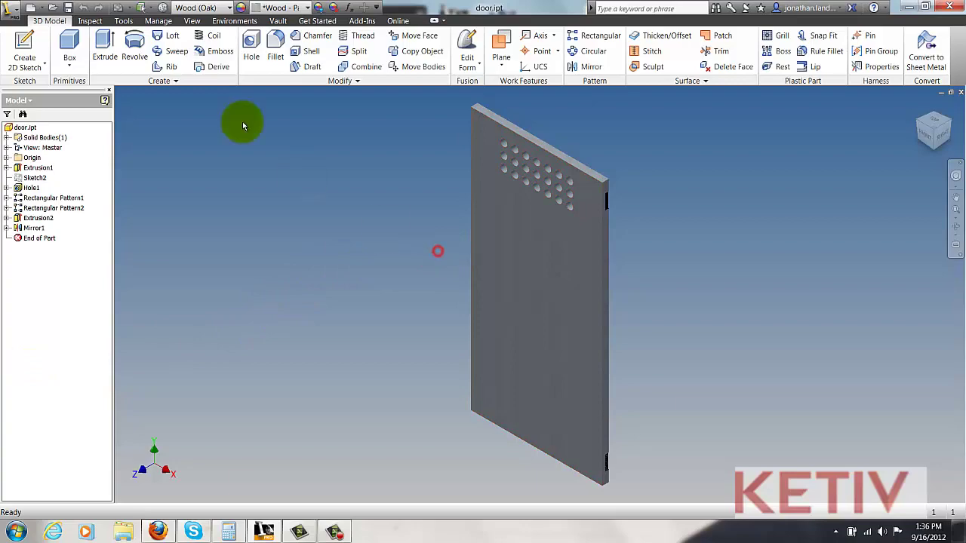
Insert the Mount Hole.ide iFeature on the door's large front face, placing it near the side edge below the hole pattern
click(157, 21)
click(362, 33)
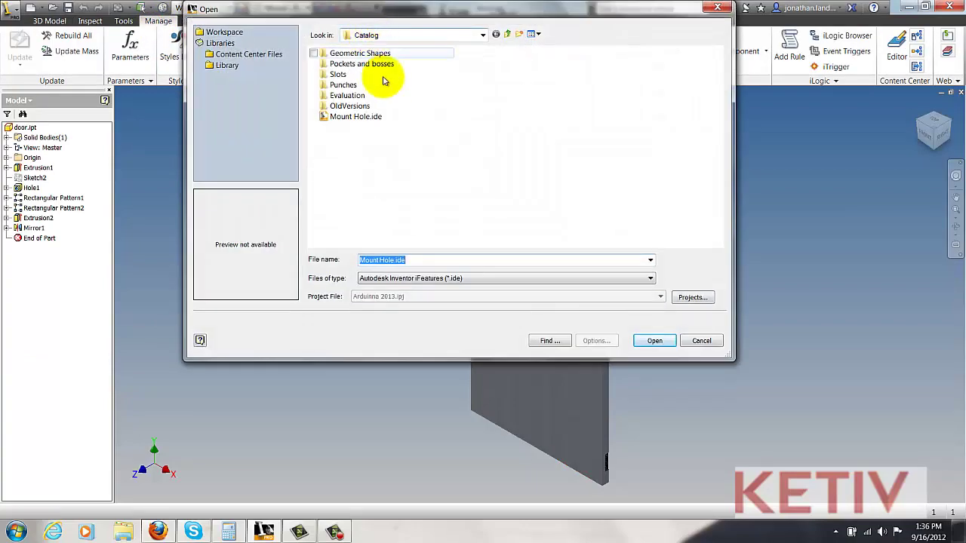
click(354, 116)
click(654, 341)
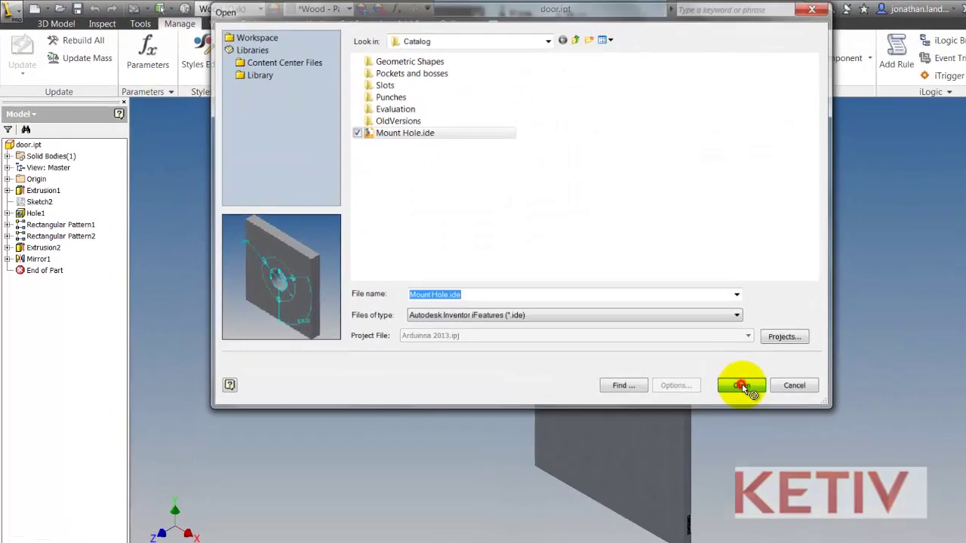
click(615, 333)
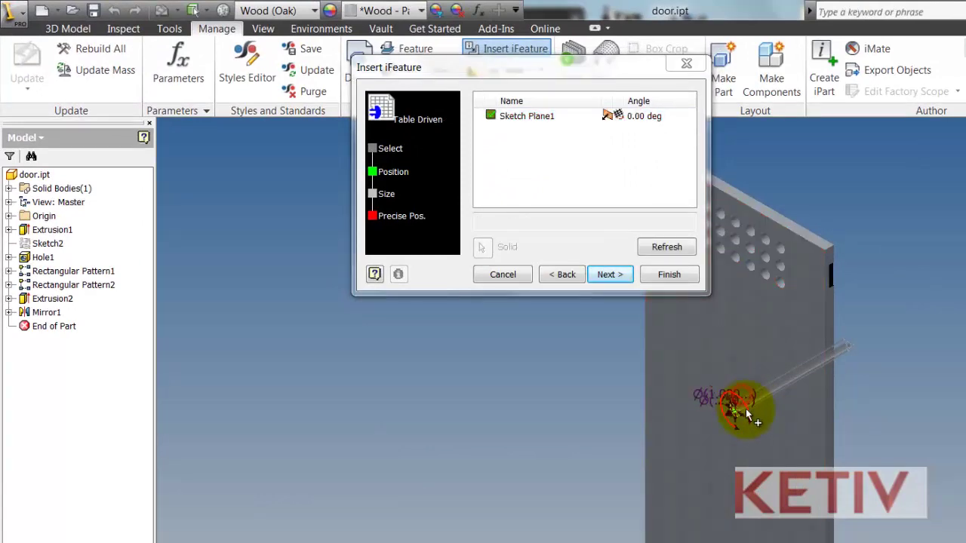
mouse_move(746, 408)
mouse_down()
mouse_move(669, 358)
mouse_move(690, 361)
mouse_move(665, 354)
mouse_up()
Size the mount hole iFeature with Tool Number 001 and finish the insertion
click(611, 274)
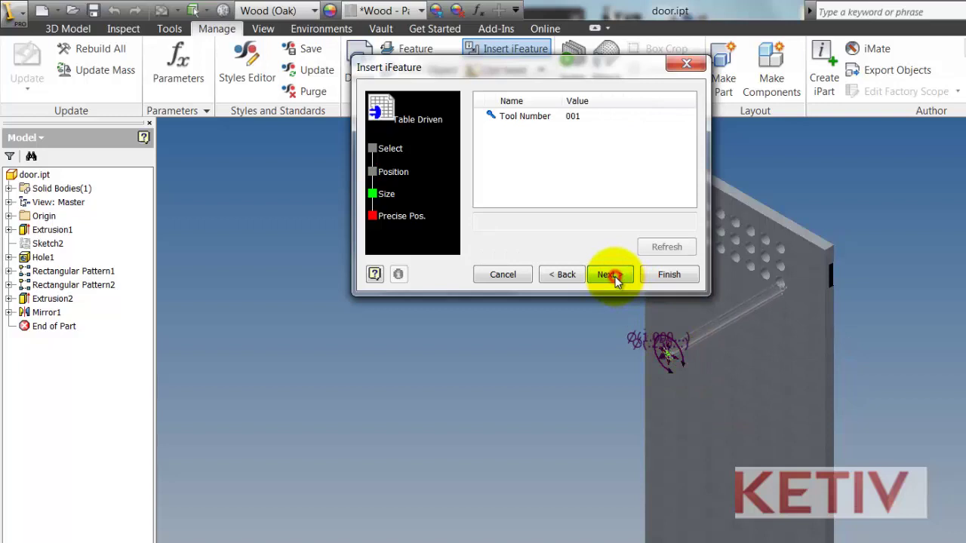
click(578, 115)
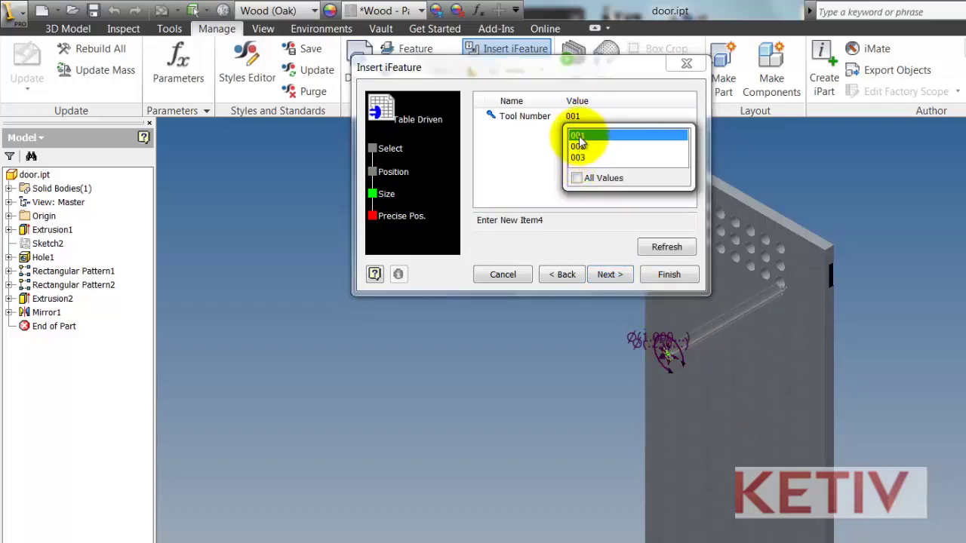
click(578, 136)
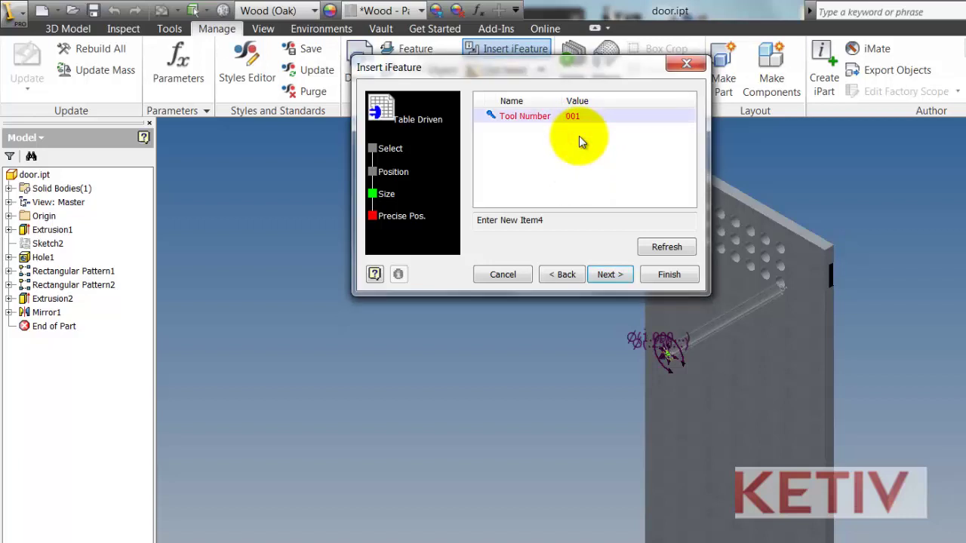
click(668, 275)
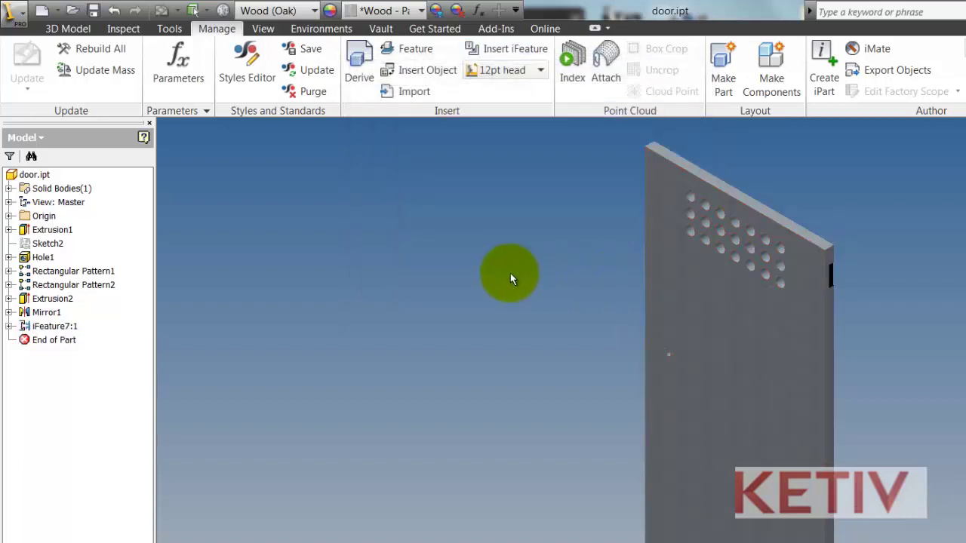
Insert a second Mount Hole.ide iFeature on the door's front face, placing it directly below the first one
right_click(510, 273)
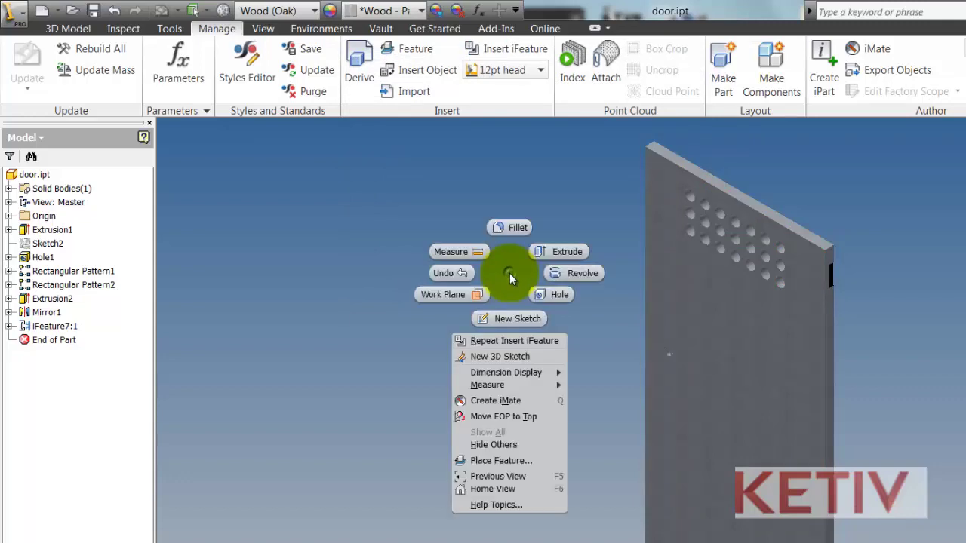
click(507, 337)
click(483, 160)
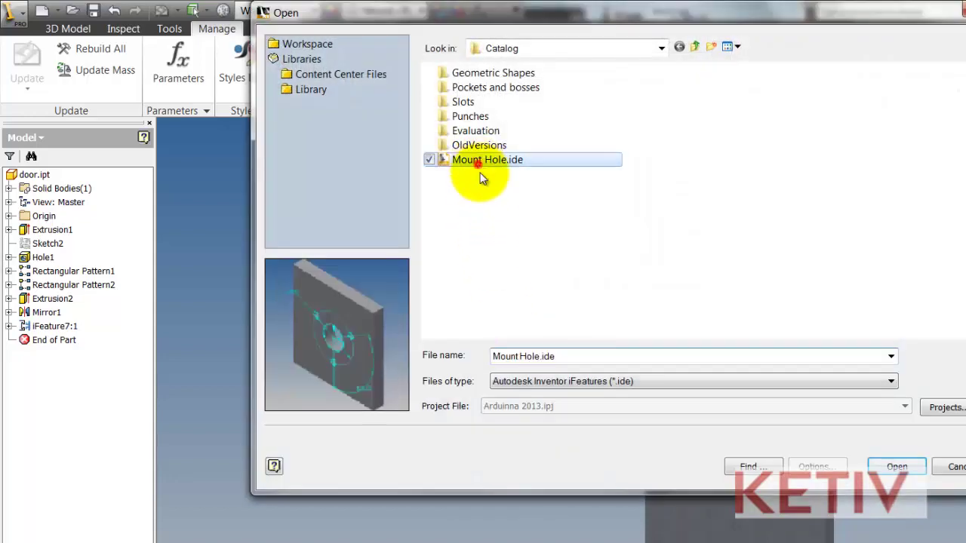
click(896, 465)
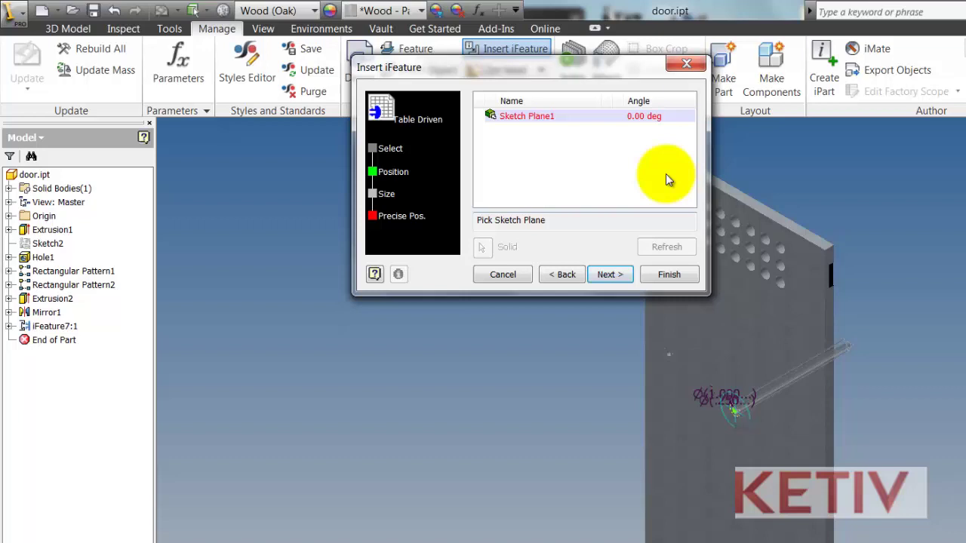
click(694, 422)
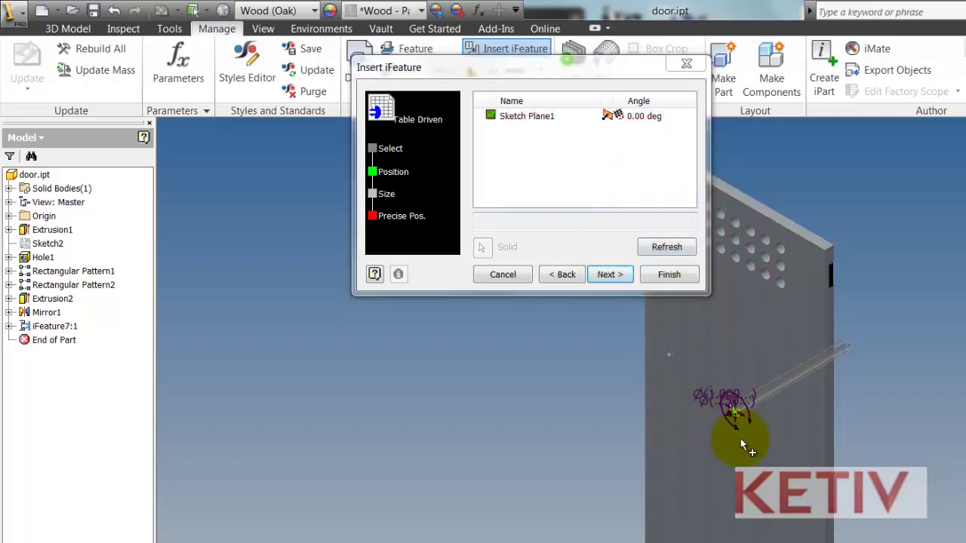
mouse_move(742, 417)
mouse_down()
mouse_move(671, 408)
mouse_move(665, 391)
mouse_up()
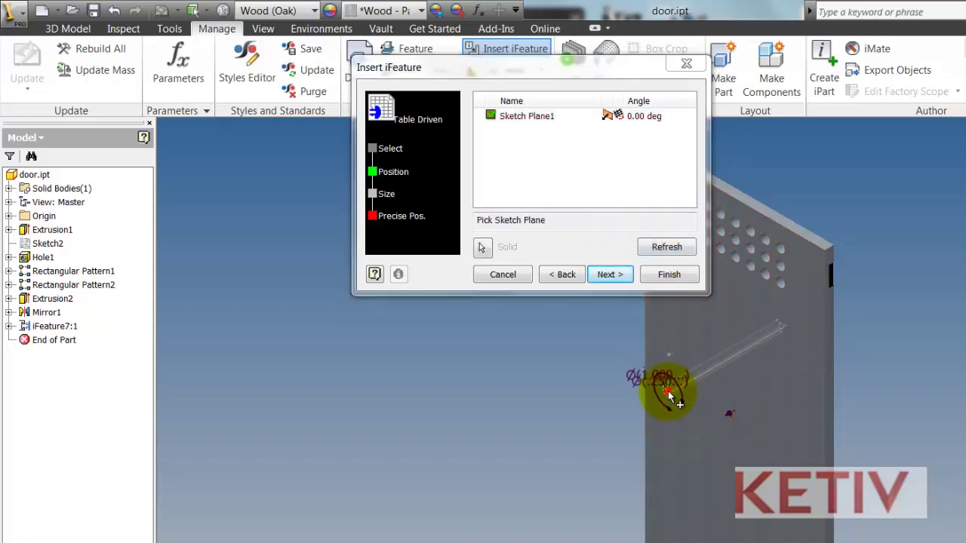
Size the second mount hole iFeature with Tool Number 003 and finish the insertion
click(609, 275)
click(575, 116)
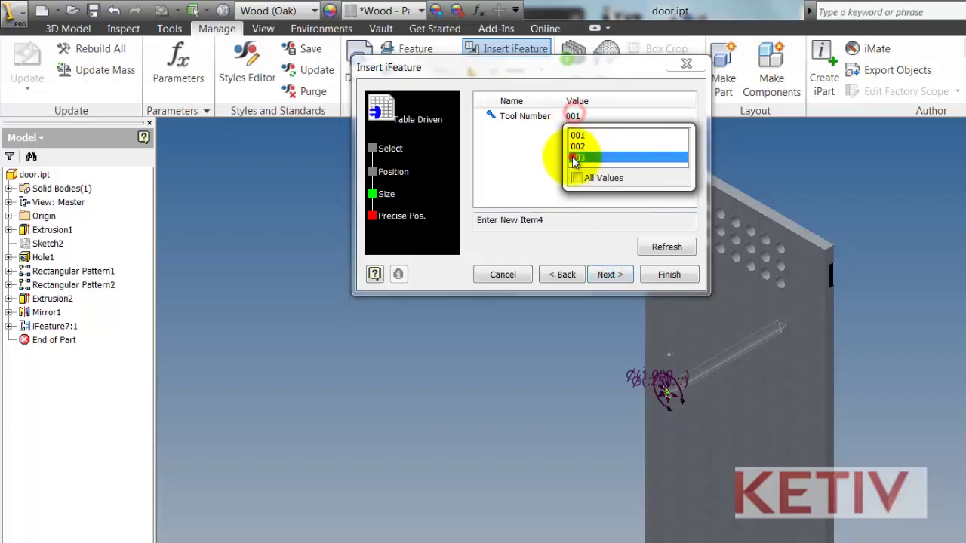
click(572, 157)
click(652, 278)
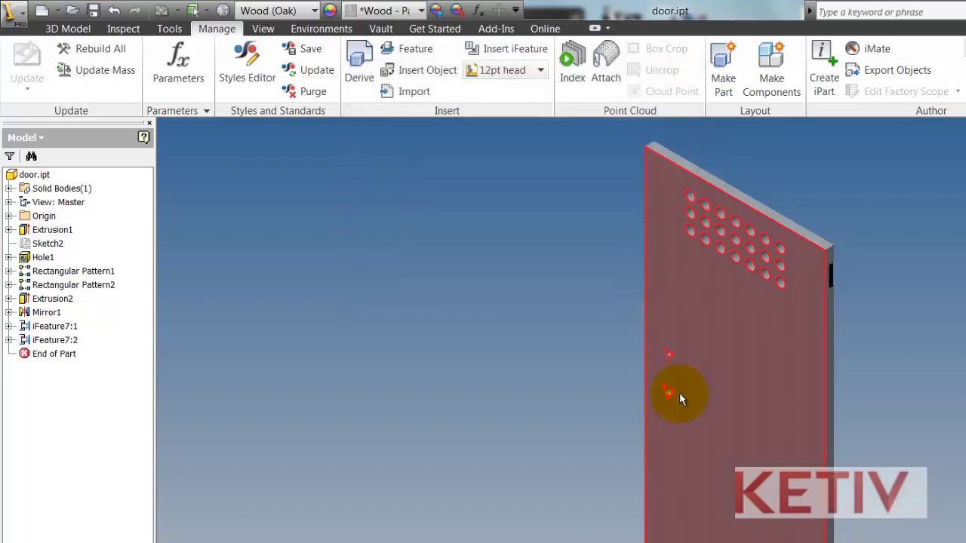
Examine the two inserted mount hole iFeatures on the door face up close and compare their hole sizes
scroll(668, 373, up, 5)
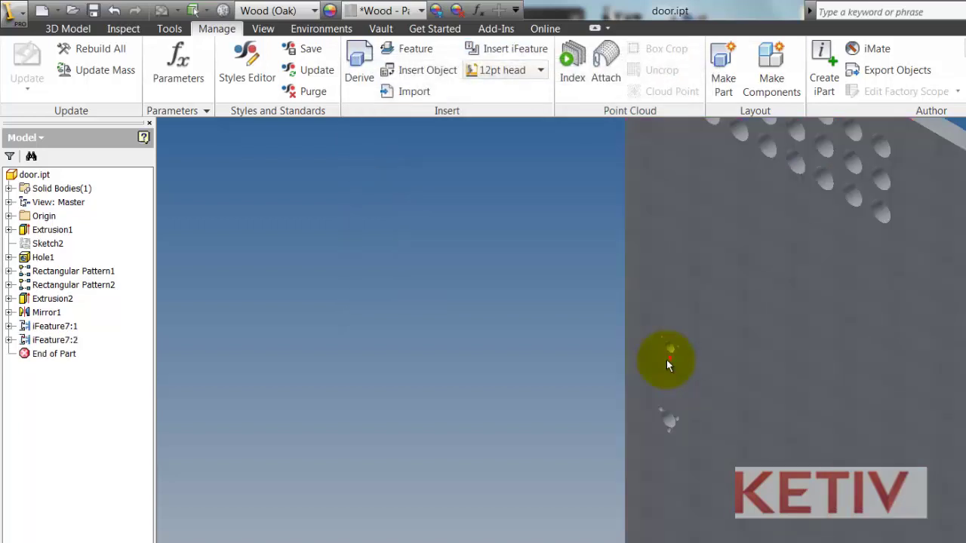
middle_drag(678, 372, 648, 264)
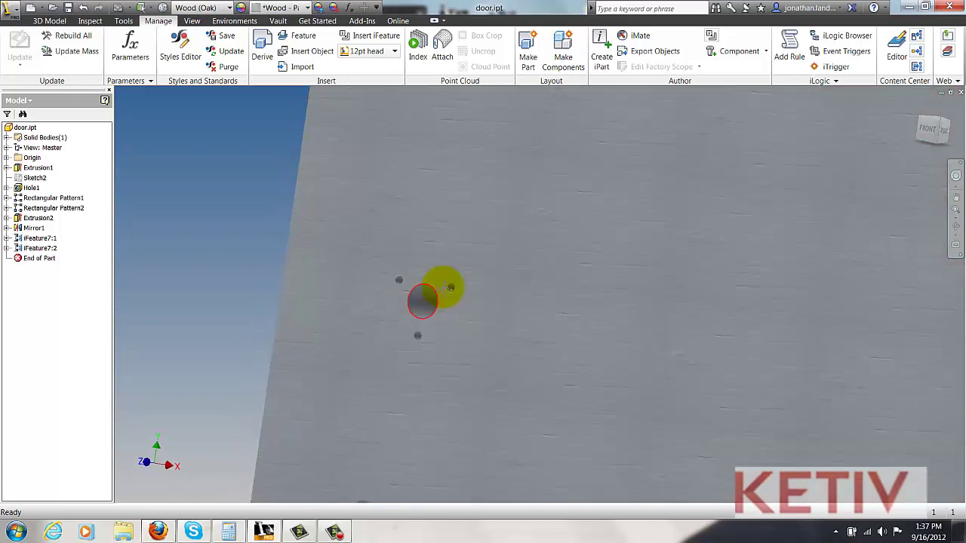
middle_drag(442, 287, 477, 186)
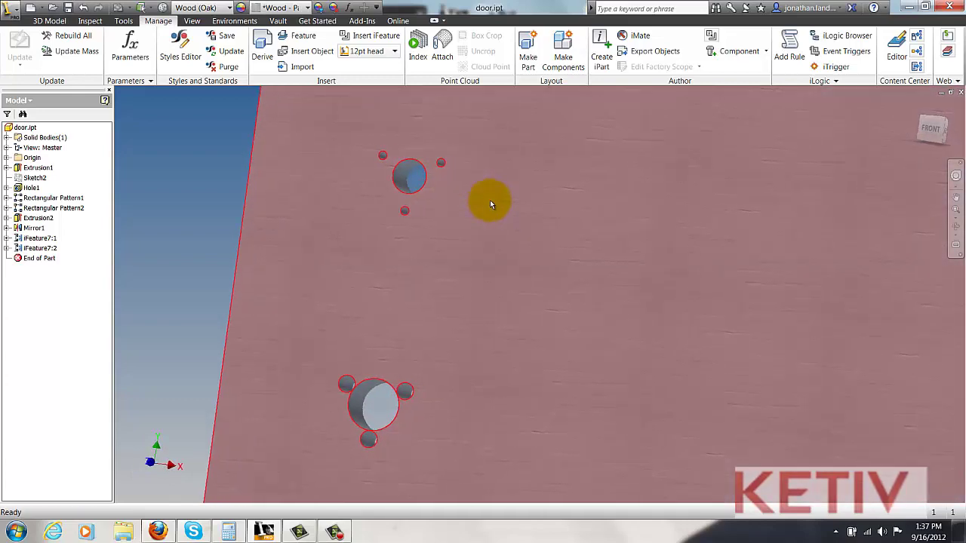